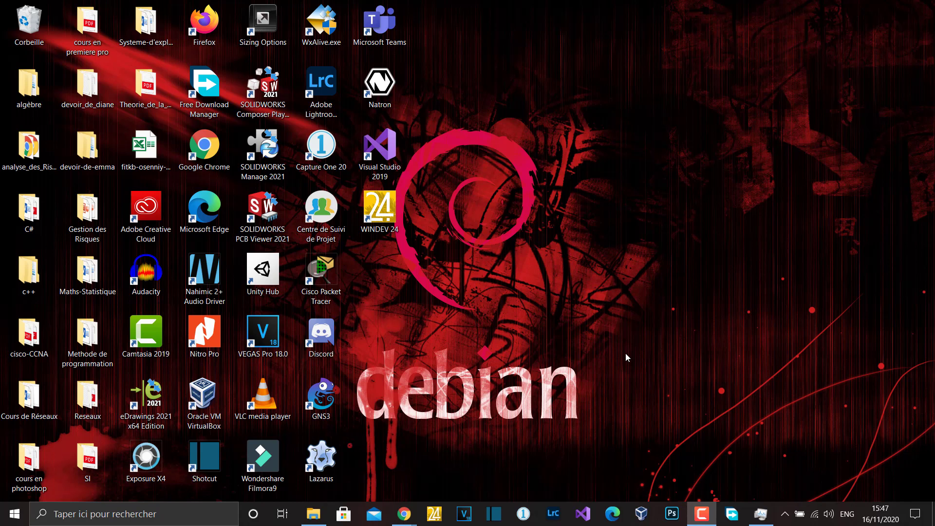
Switch to File Explorer's USB folder and launch rufus-3.12.exe
click(313, 514)
click(212, 232)
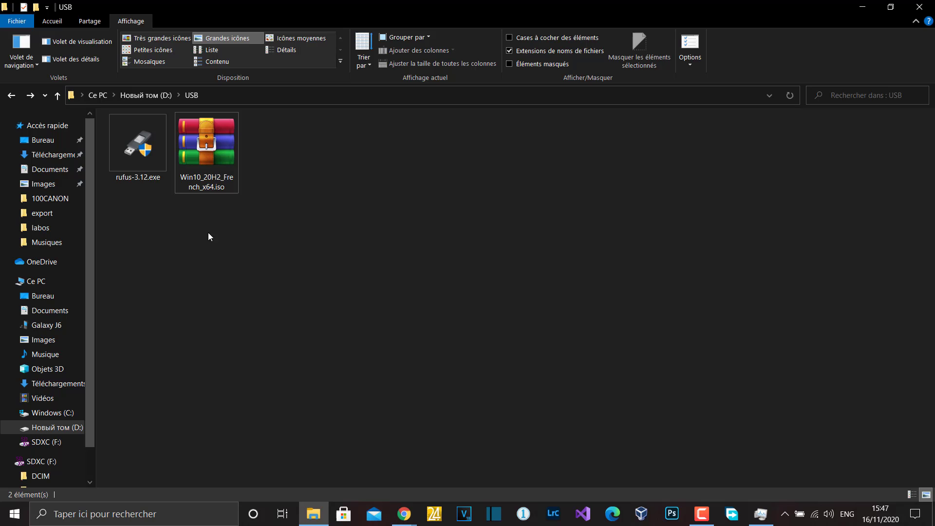
click(137, 146)
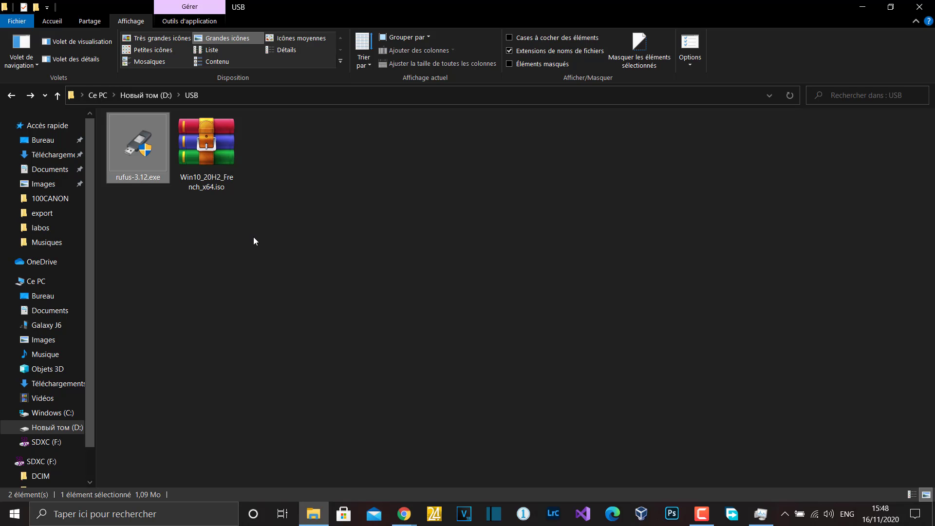
click(282, 207)
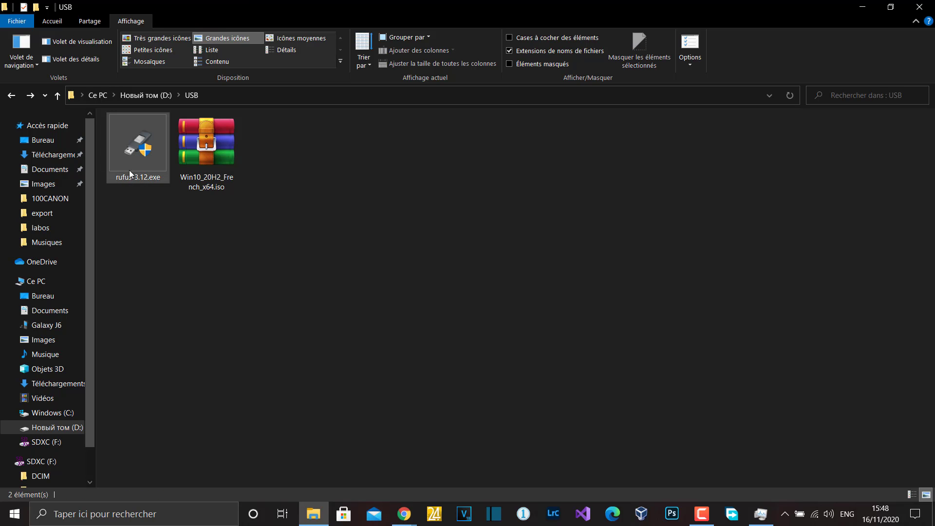
click(134, 149)
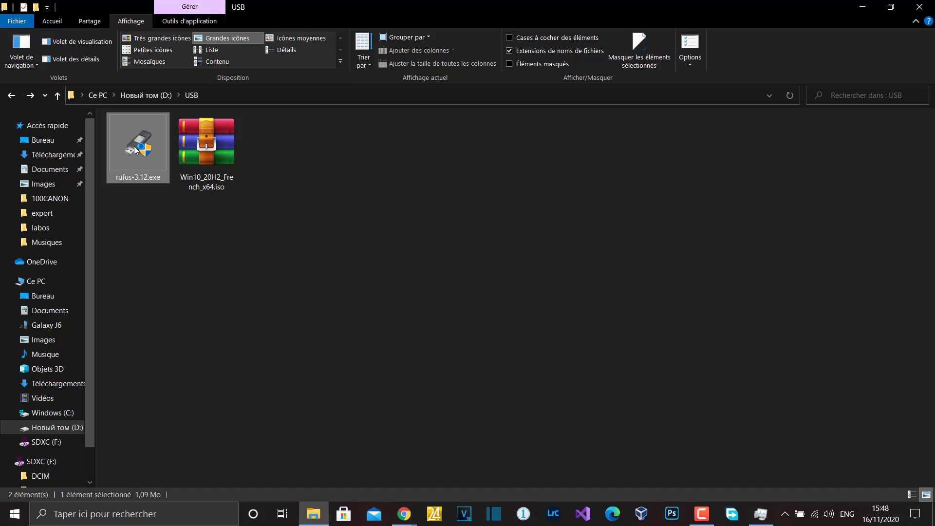
double_click(135, 150)
Reposition the Rufus window and choose ESD-ISO (G:) [16 Go] as the target device
drag(453, 51, 449, 74)
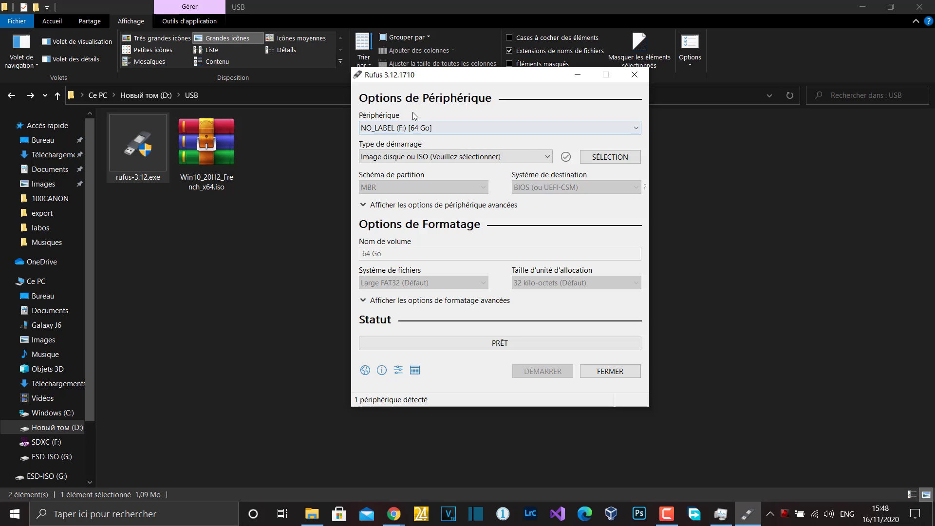
drag(460, 76, 397, 102)
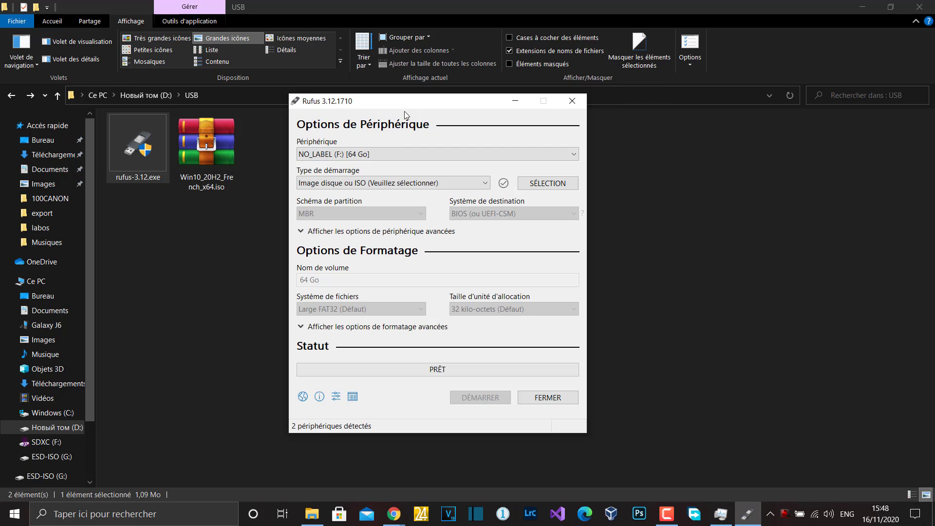
click(408, 158)
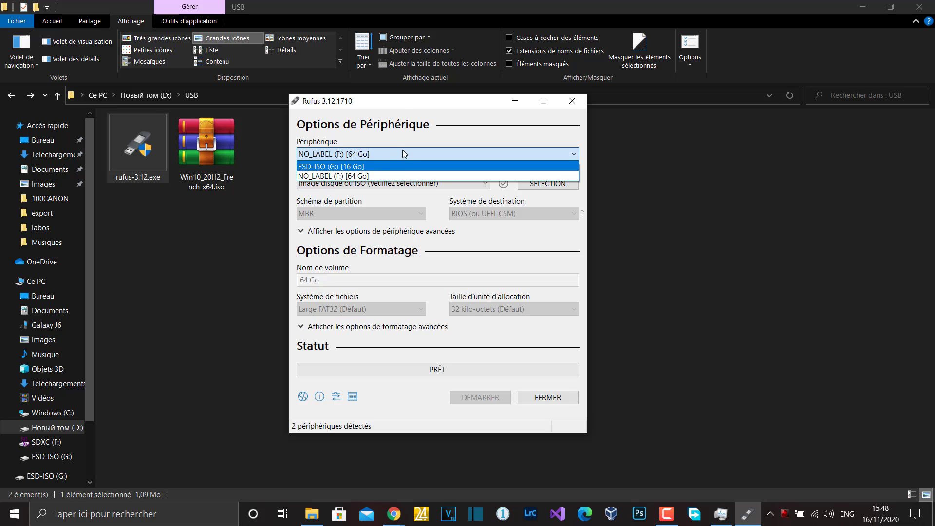
click(404, 154)
click(381, 158)
click(343, 166)
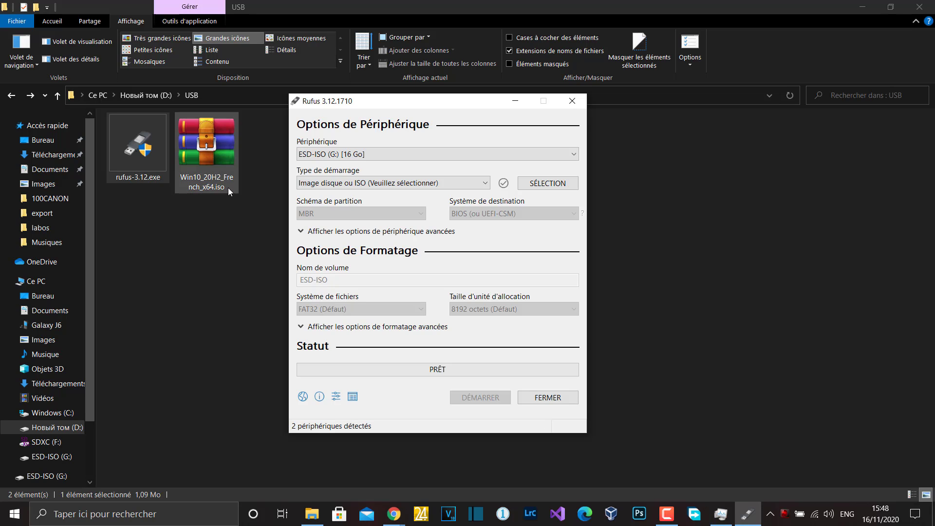
Load Win10_20H2_French_x64.iso from the USB folder on drive D: as the boot image
click(544, 187)
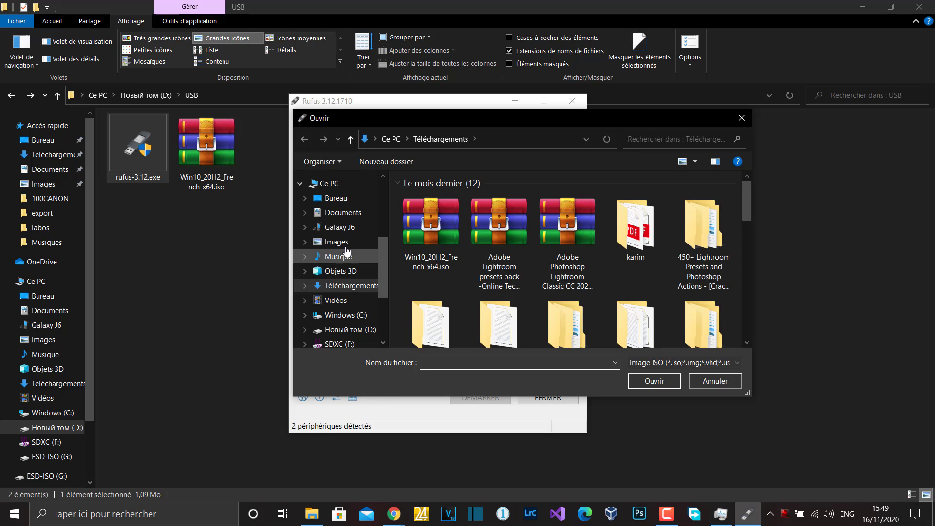
click(329, 183)
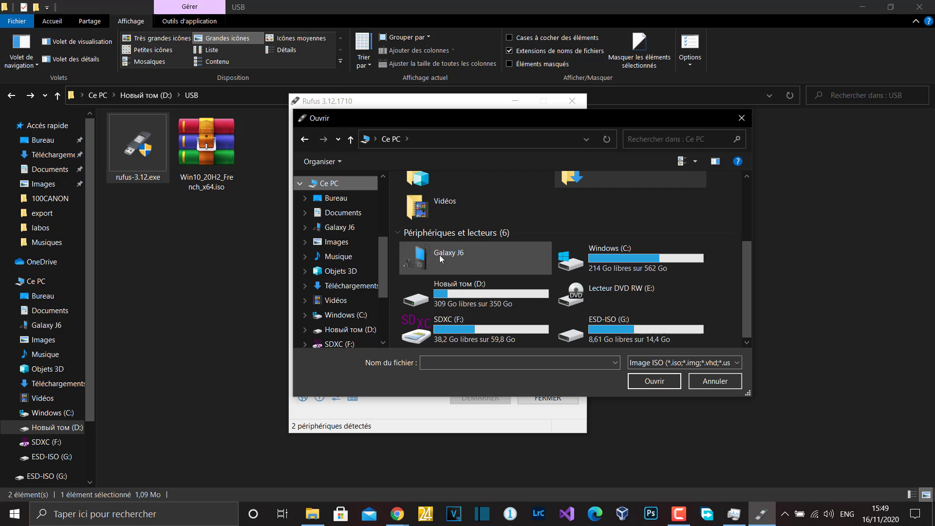
double_click(516, 291)
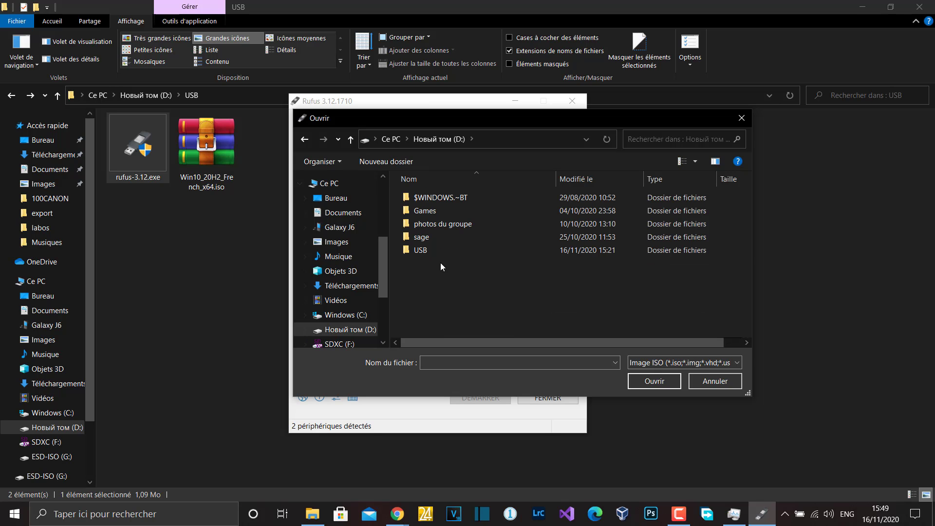
double_click(453, 252)
click(436, 197)
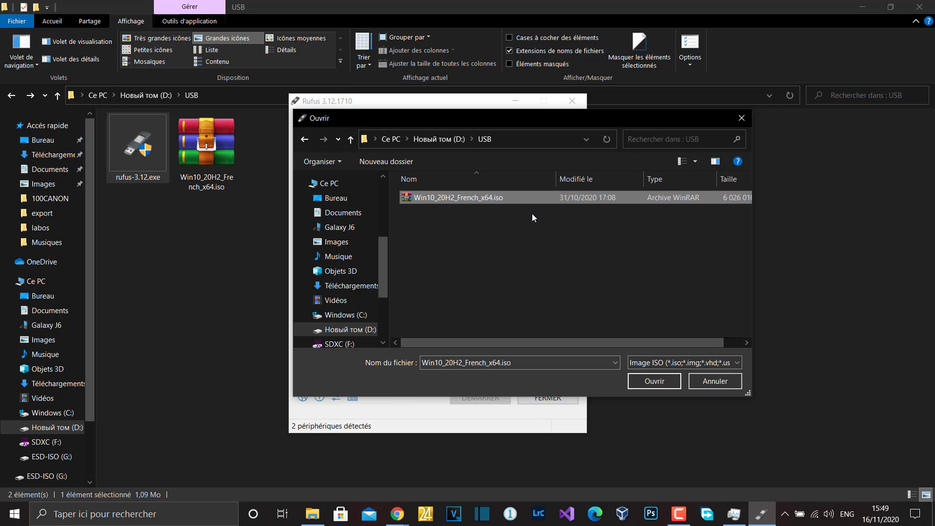
click(664, 378)
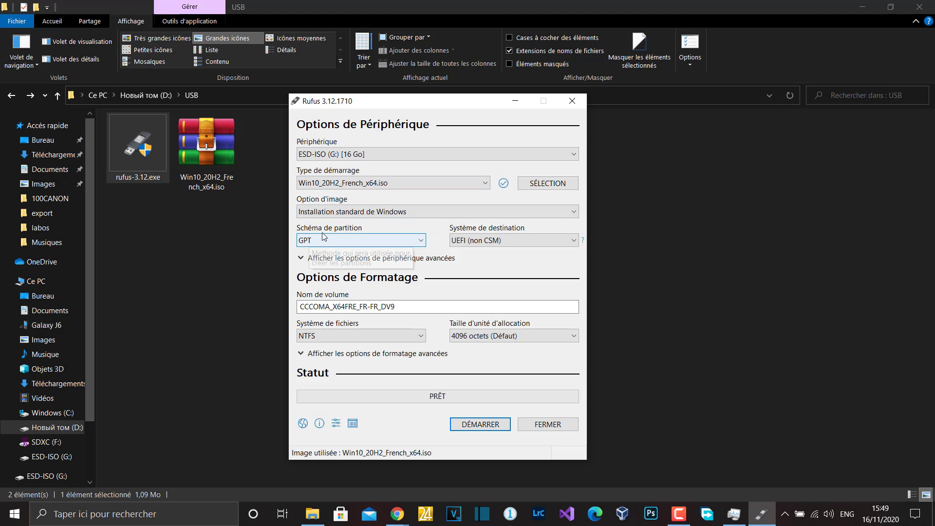
Select GPT as the partition scheme
click(337, 235)
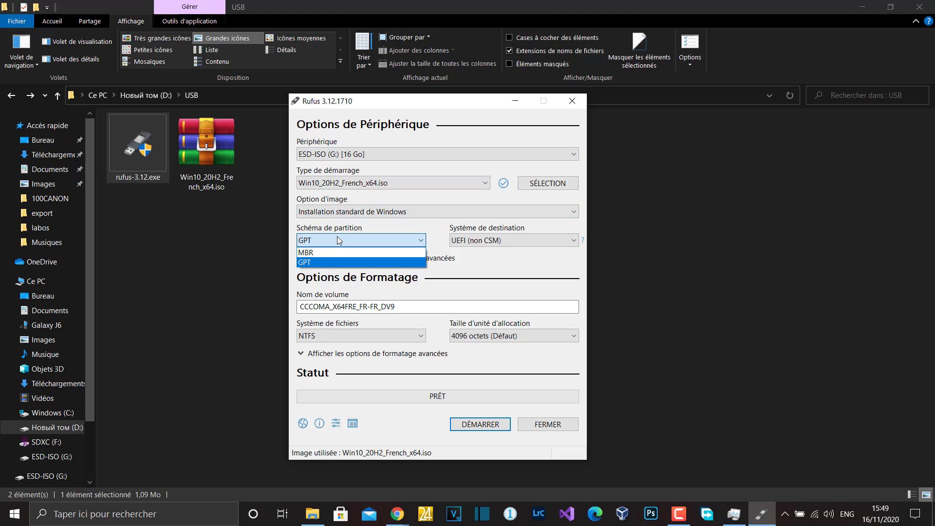
click(338, 240)
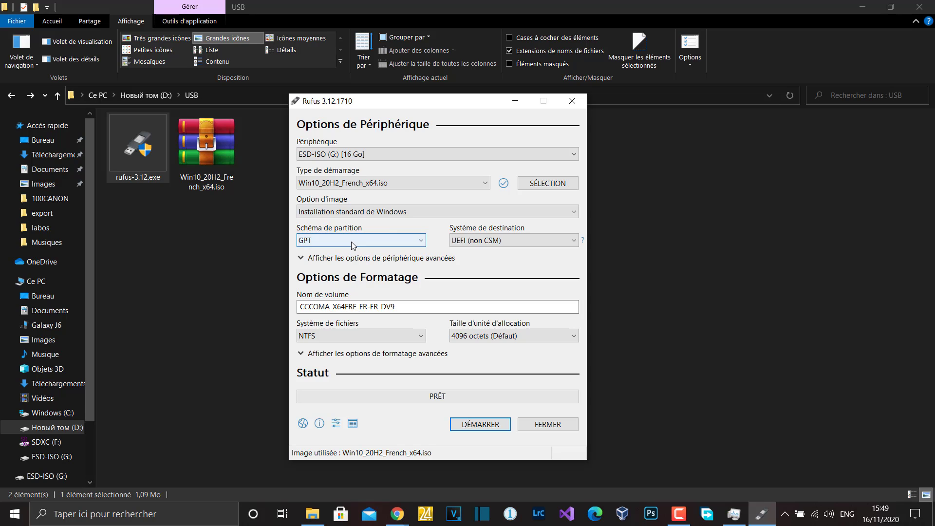
click(352, 242)
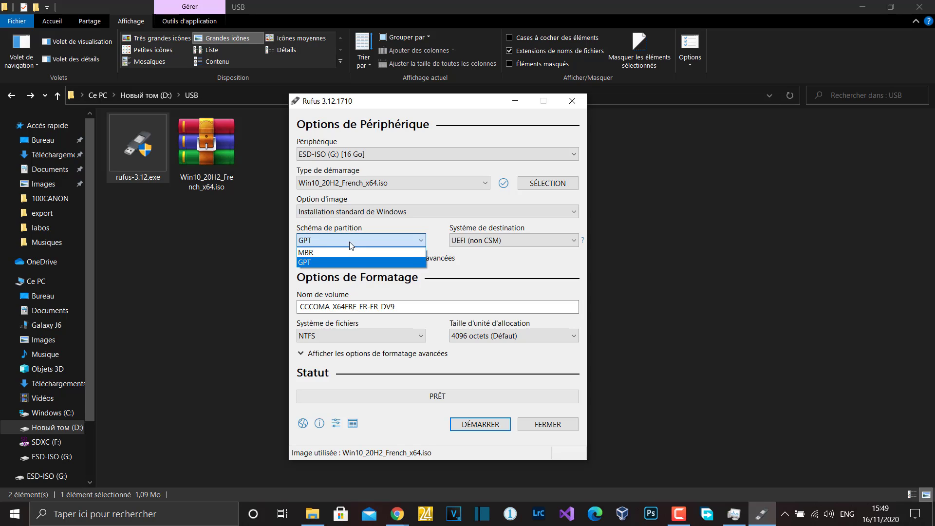
click(313, 262)
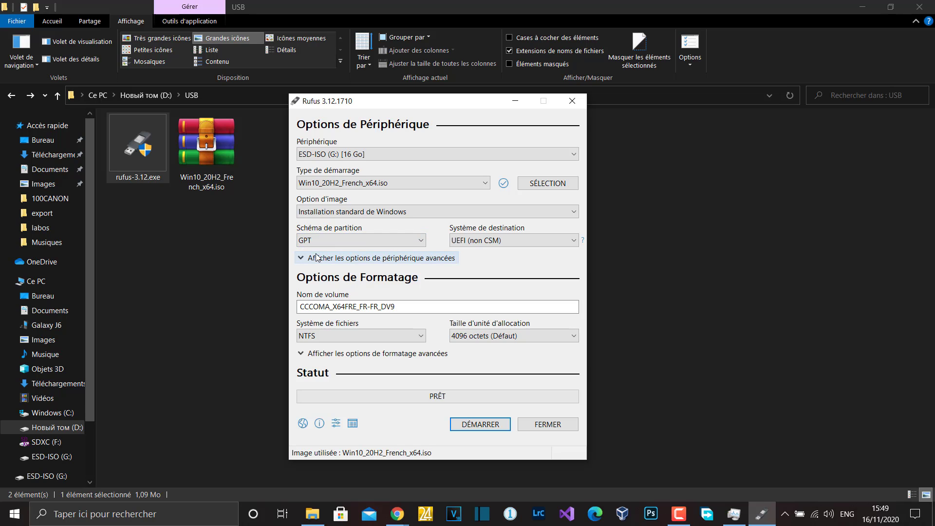
Examine the available partition schemes and target system choices without changing them
click(376, 246)
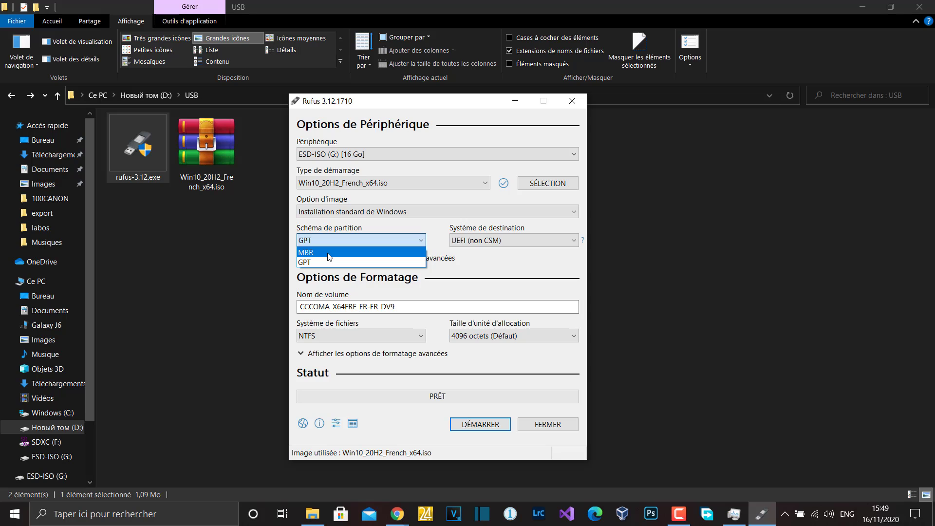
click(372, 241)
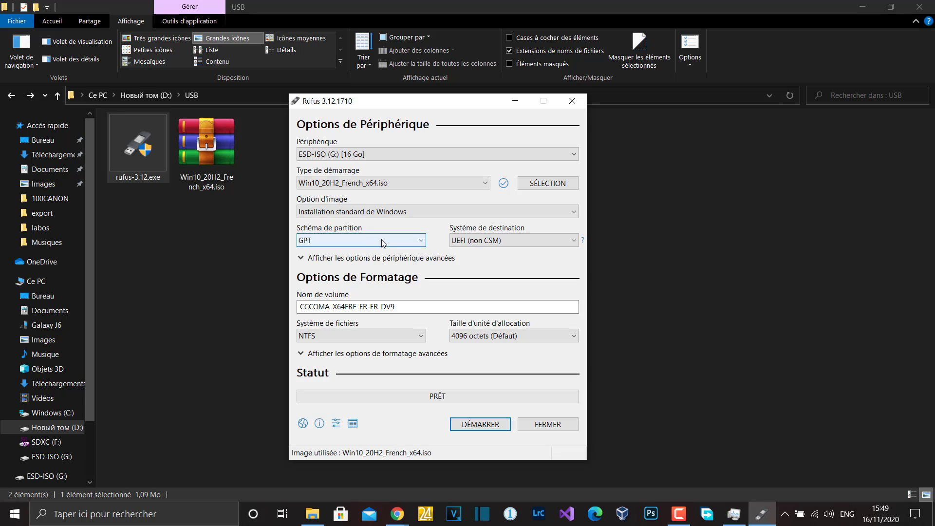
click(381, 239)
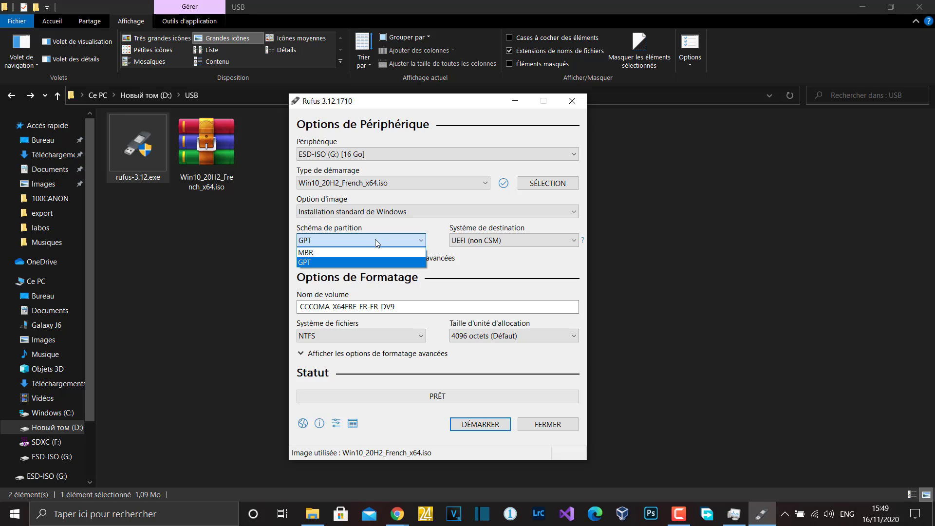
click(375, 241)
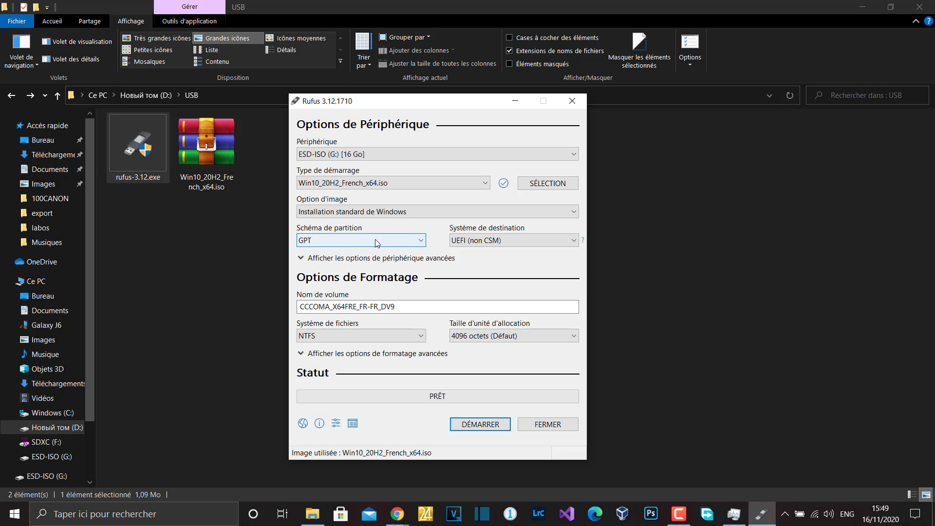
click(349, 243)
click(349, 242)
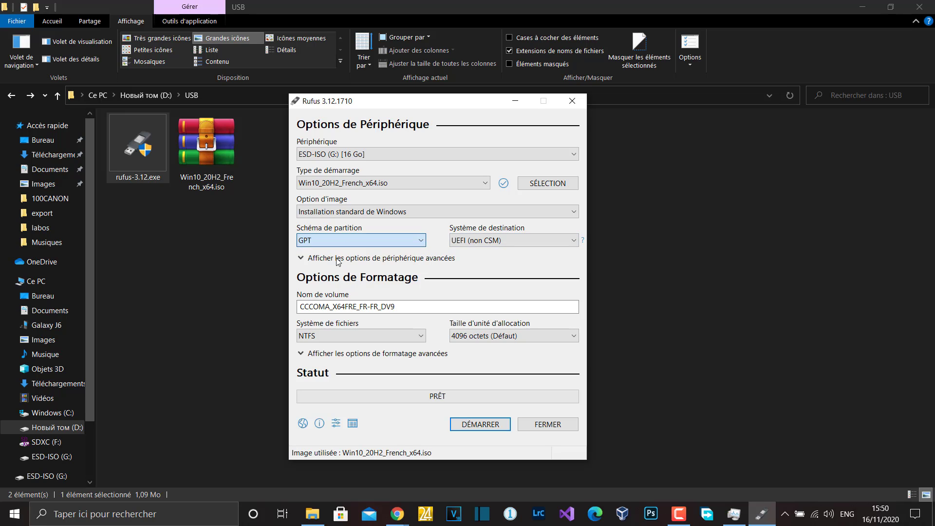
click(493, 242)
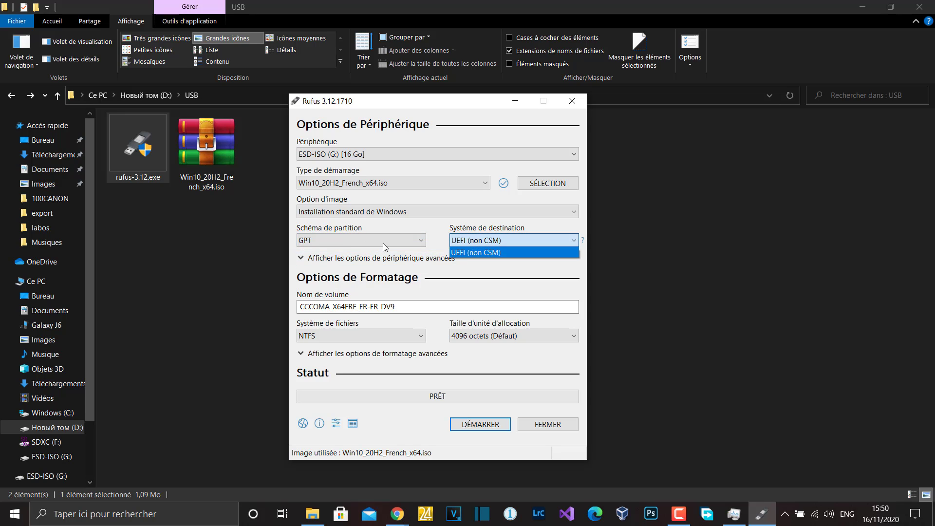
click(488, 229)
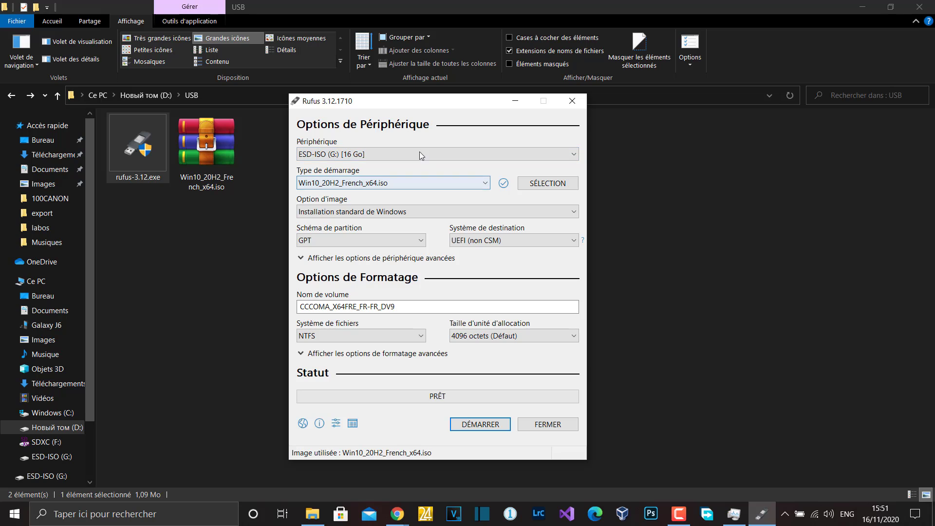
Switch to File Explorer and examine the Win10_20H2_French_x64.iso file in the USB folder
click(269, 199)
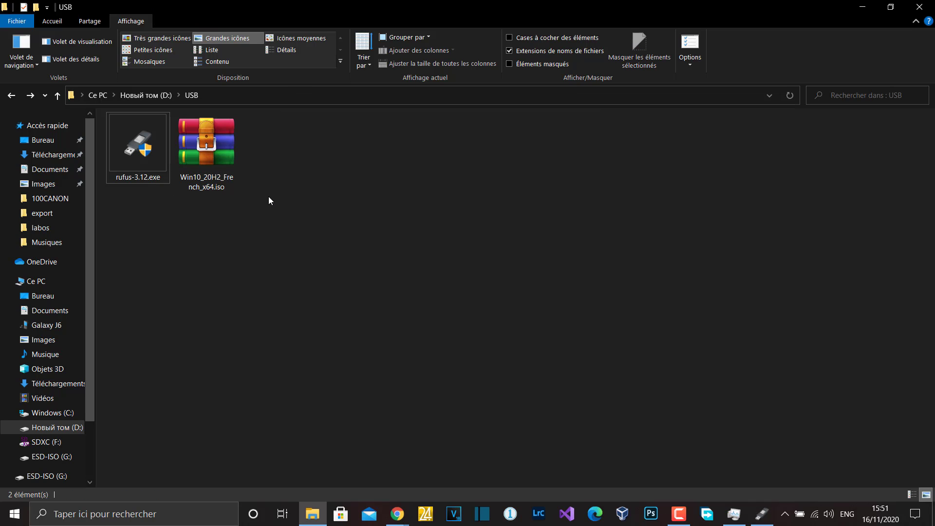
click(227, 173)
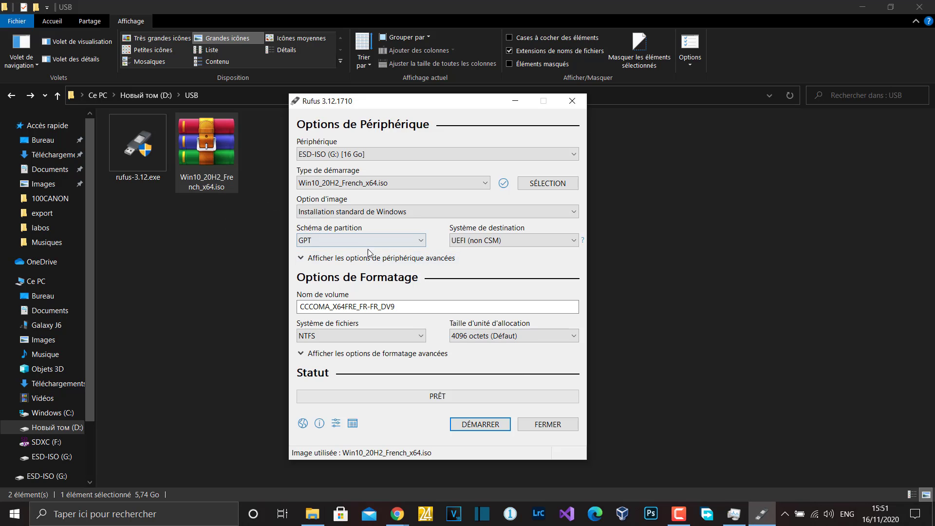
Back in Rufus, check the file system choices and start writing the Windows image to the USB drive
drag(365, 99, 325, 63)
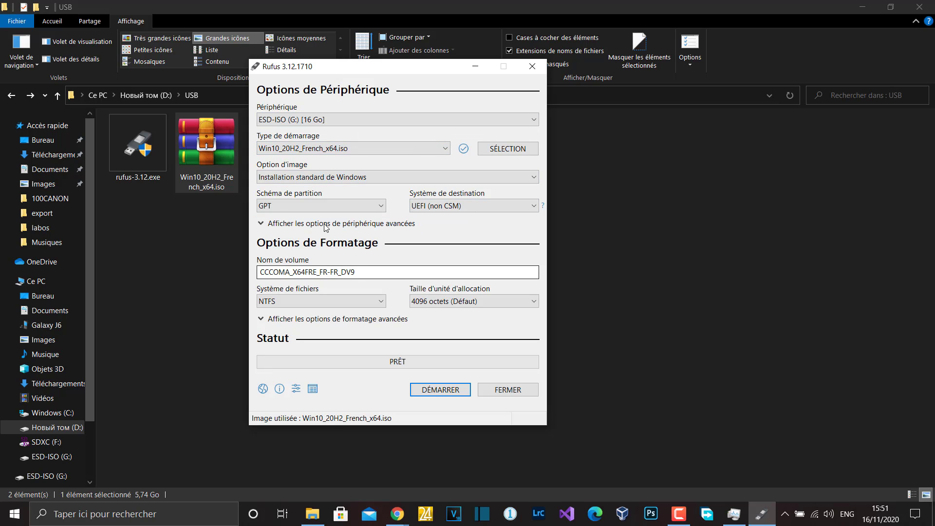
click(343, 300)
click(341, 300)
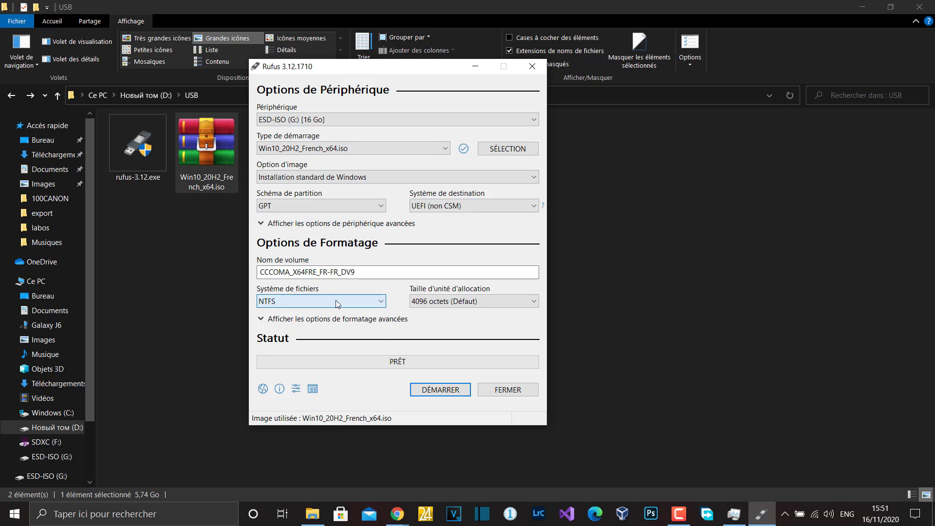
click(448, 391)
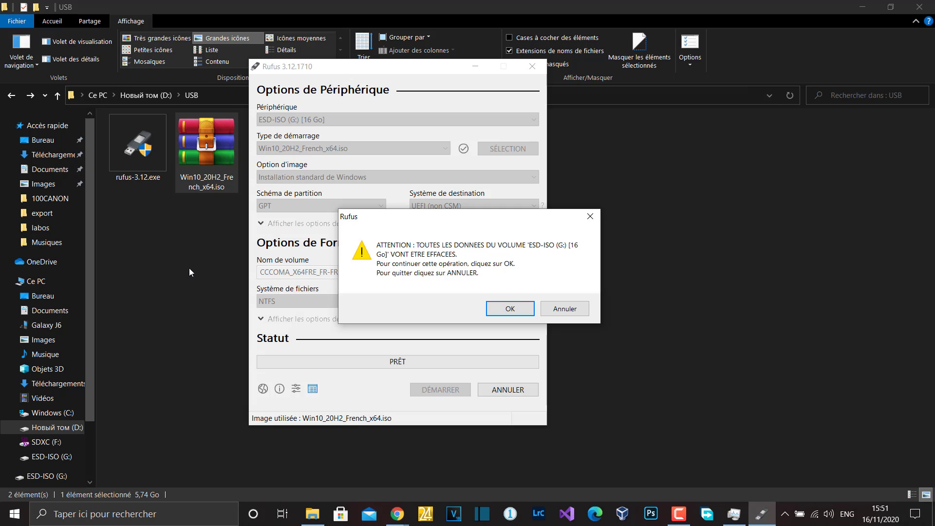
Inspect the contents of drive ESD-ISO (G:) in File Explorer, then return to Rufus and move the erase warning clear of its main window
click(37, 283)
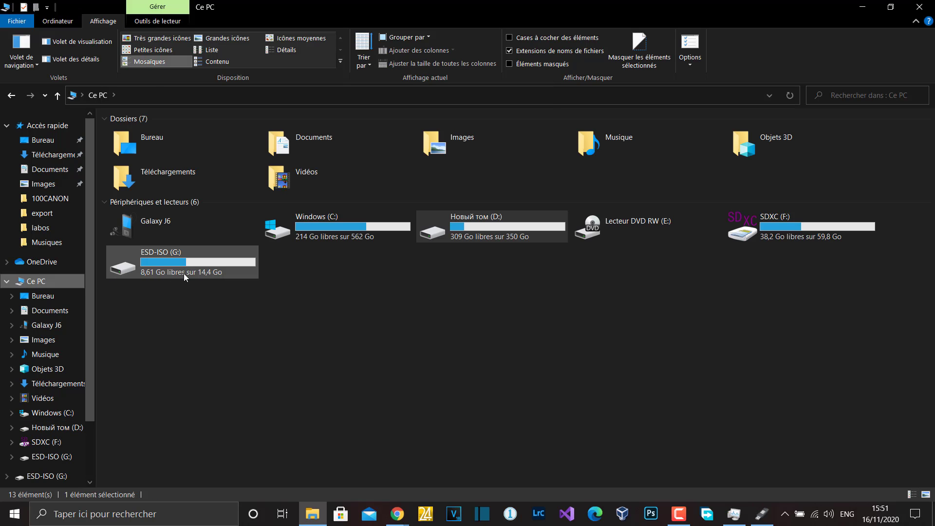
double_click(184, 272)
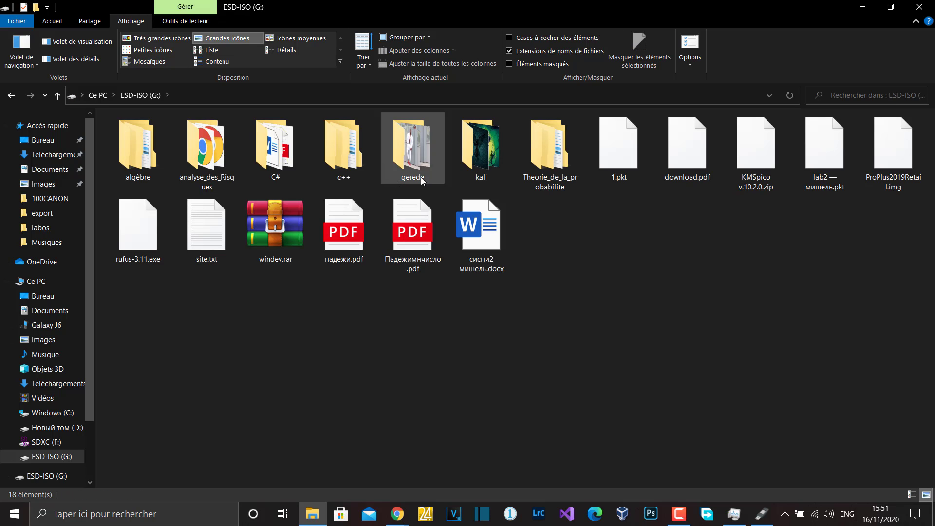
click(314, 514)
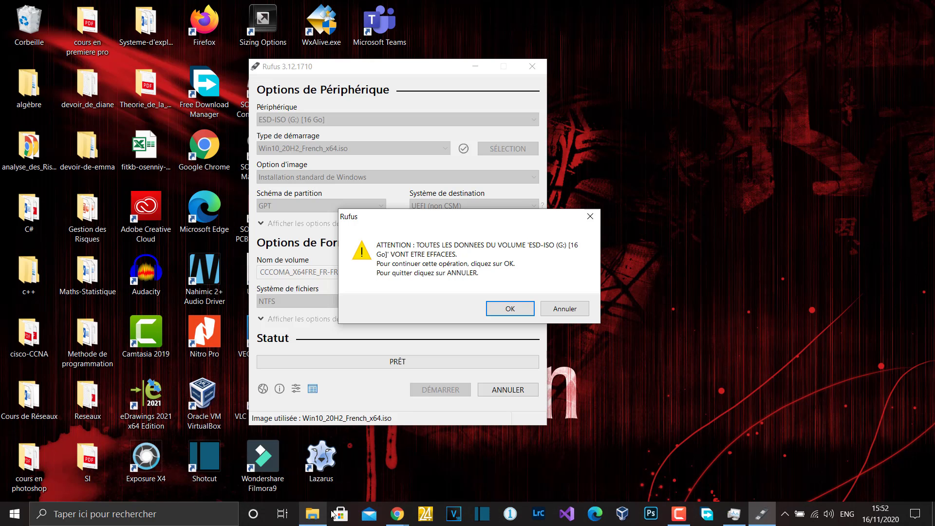
drag(526, 216, 757, 125)
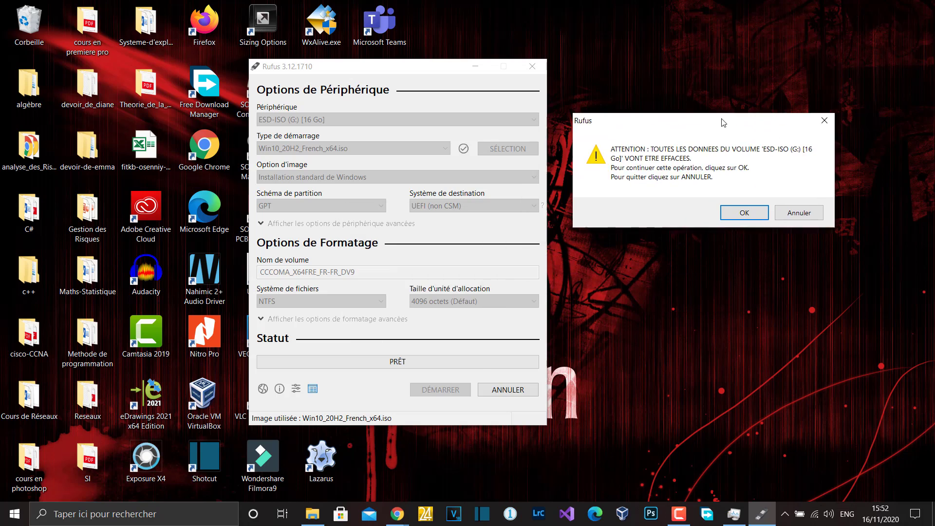